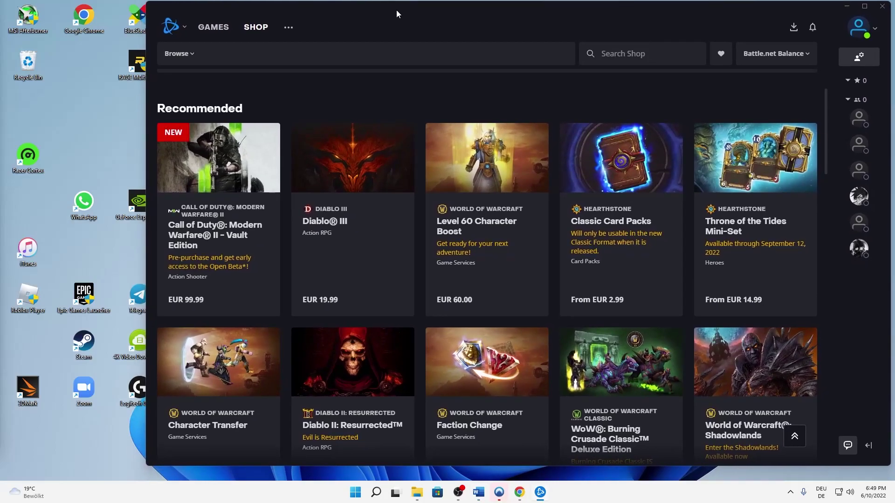
# Drag the Battle.net Shop window down the desktop so wallpaper shows above it
pyautogui.moveTo(397, 10); pyautogui.dragTo(400, 10)
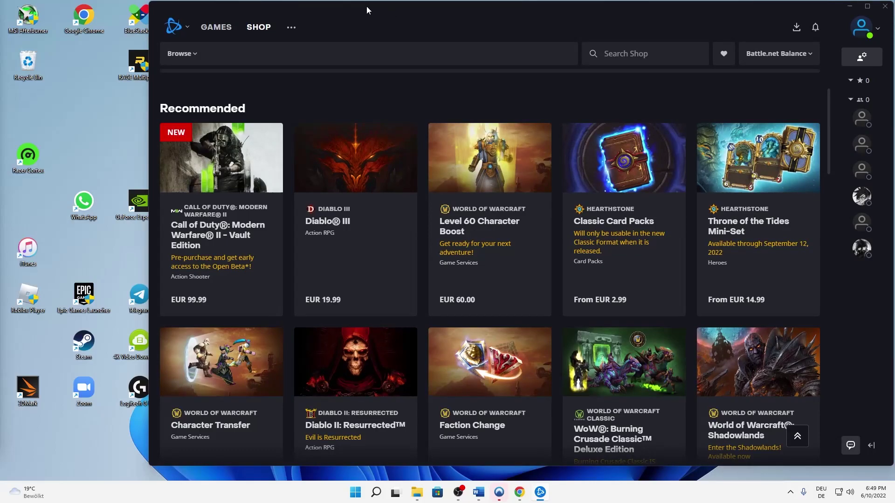
pyautogui.moveTo(366, 5); pyautogui.dragTo(367, 7)
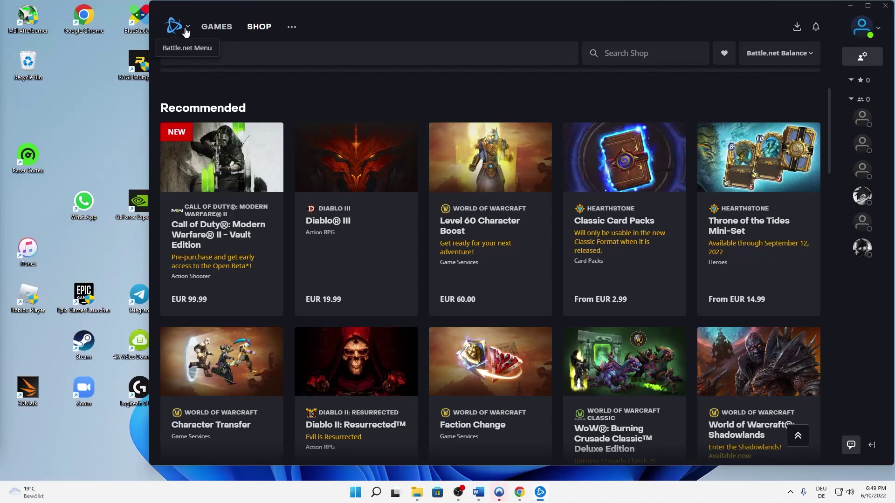
pyautogui.moveTo(320, 5)
pyautogui.mouseDown()
pyautogui.moveTo(337, 61)
pyautogui.moveTo(305, 17)
pyautogui.mouseUp()
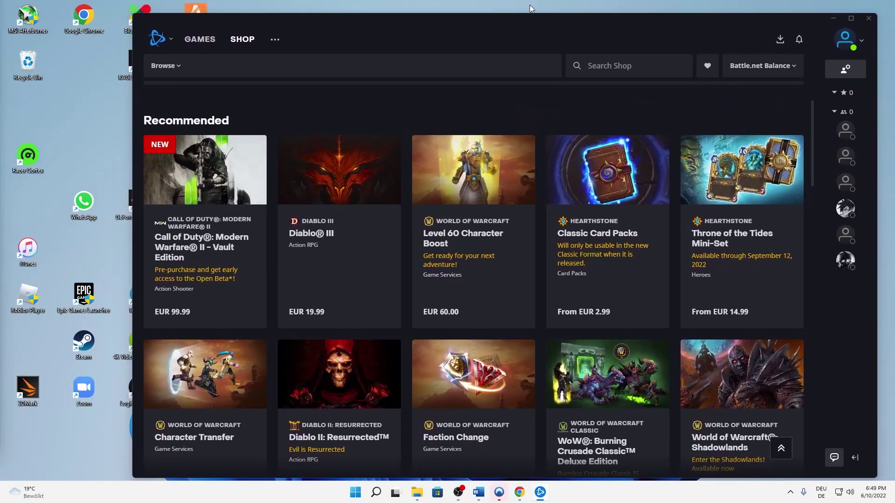
pyautogui.moveTo(537, 12)
pyautogui.mouseDown()
pyautogui.moveTo(514, 127)
pyautogui.moveTo(433, 37)
pyautogui.mouseUp()
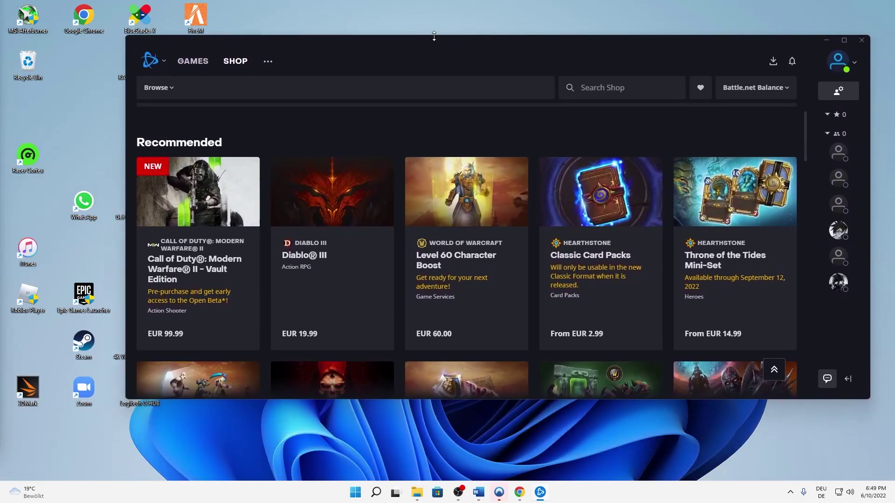
# Leave 'Limit download bandwidth' unchecked in Battle.net's Downloads settings and close them with Done
pyautogui.click(150, 64)
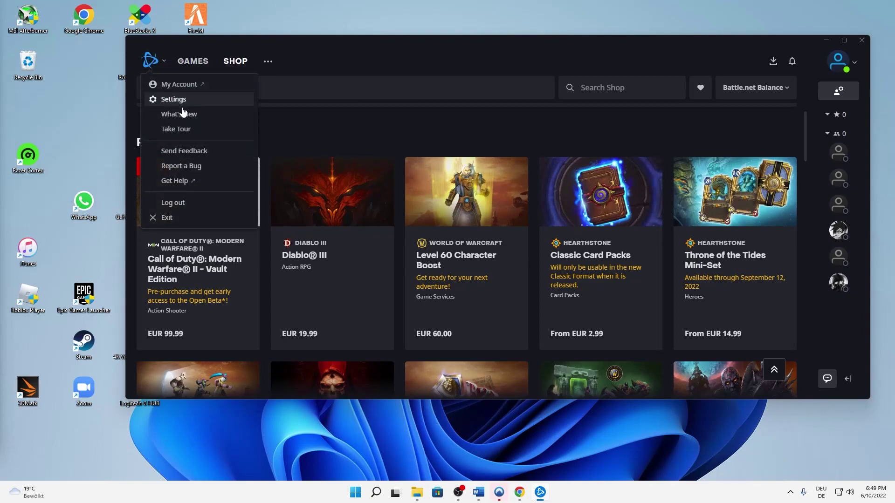
pyautogui.click(166, 103)
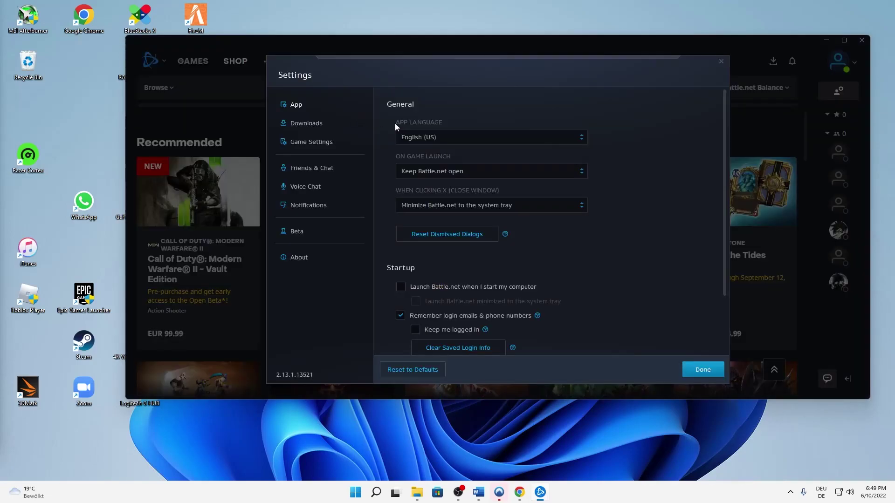
pyautogui.moveTo(392, 60); pyautogui.dragTo(415, 59)
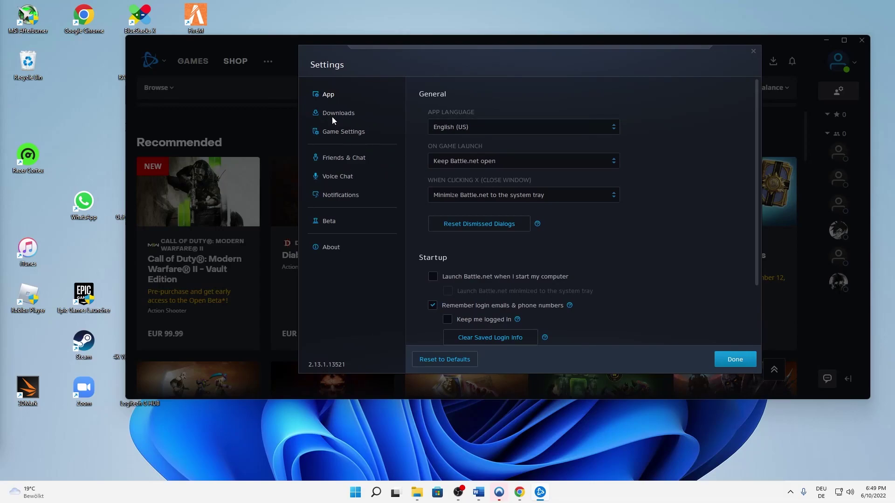
pyautogui.click(350, 114)
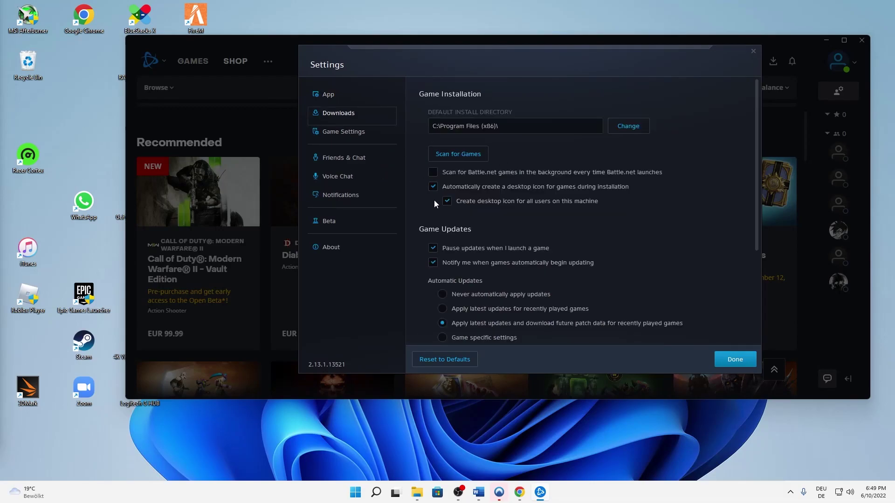
pyautogui.scroll(-1, 424, 199)
pyautogui.scroll(-1, 422, 195)
pyautogui.scroll(-2, 421, 194)
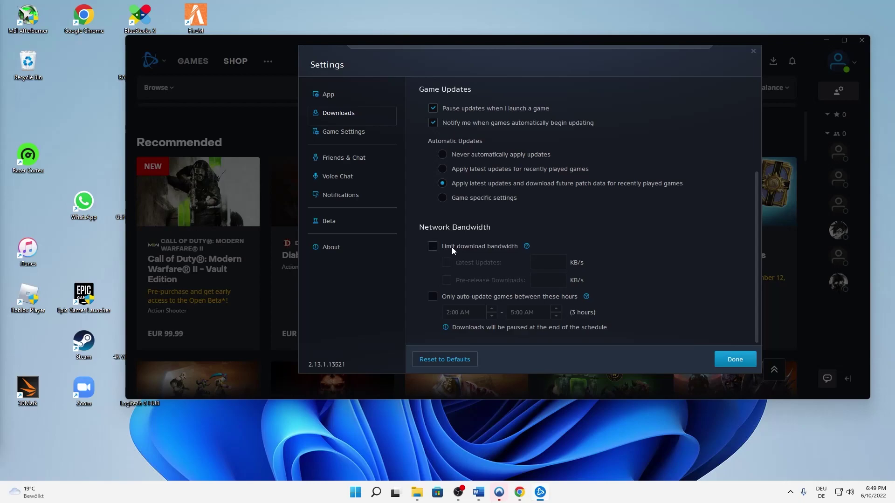
pyautogui.click(433, 247)
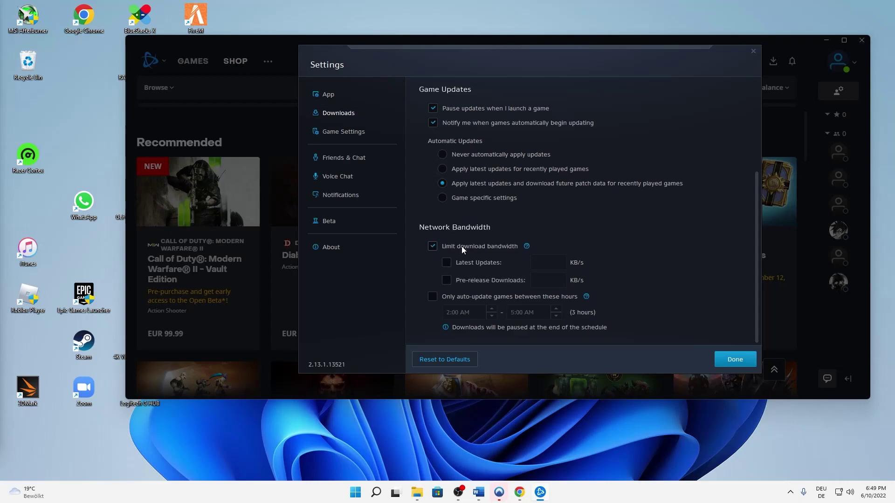
pyautogui.click(430, 247)
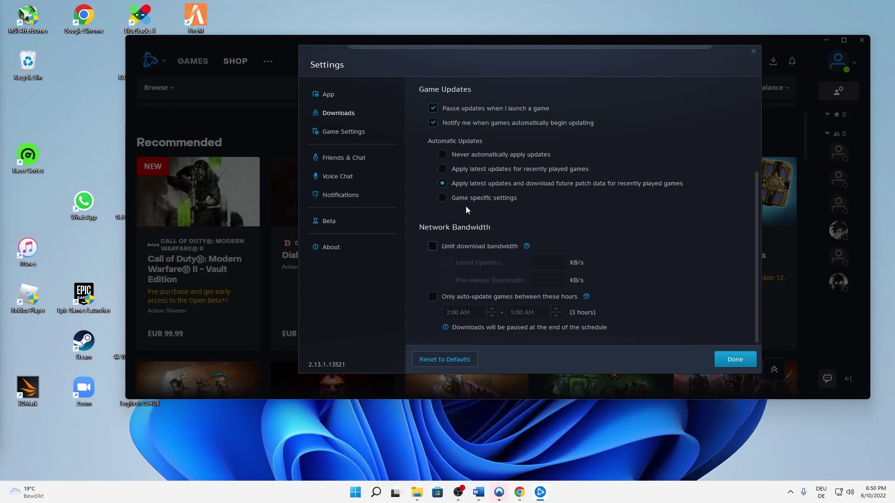
pyautogui.click(730, 359)
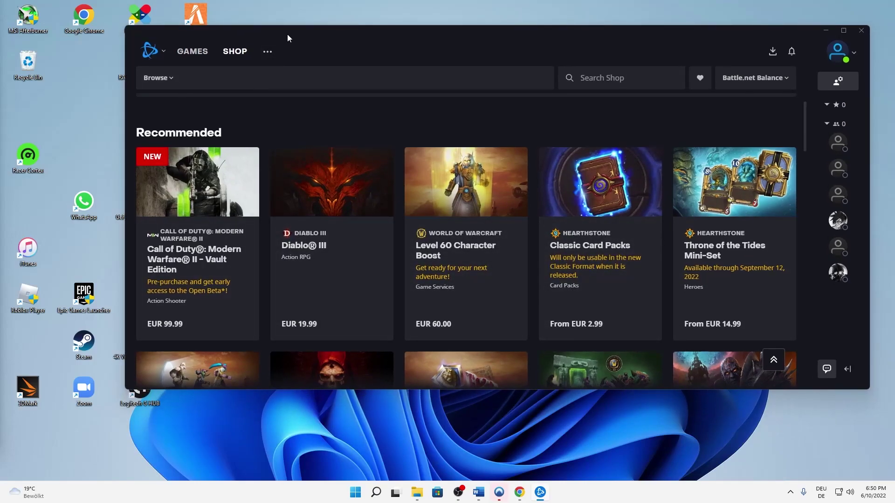
# Nudge the Battle.net window aside and open Windows Search from the taskbar
pyautogui.moveTo(286, 34); pyautogui.dragTo(283, 35)
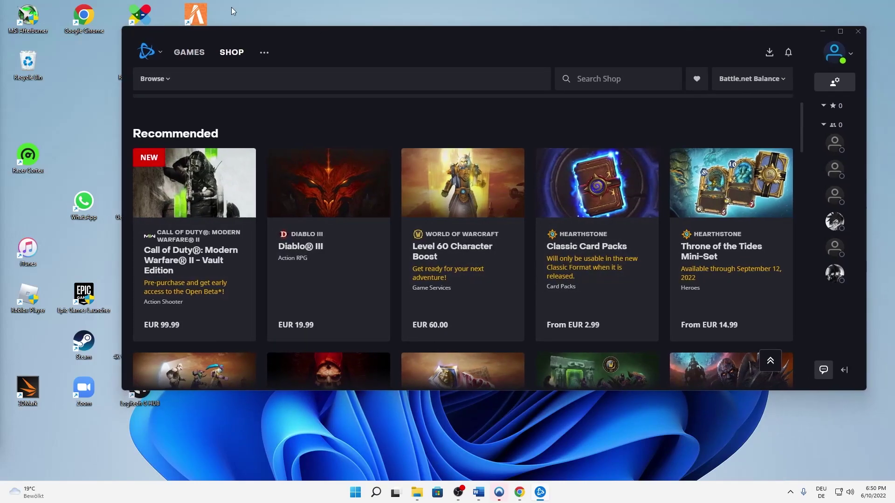
pyautogui.click(377, 492)
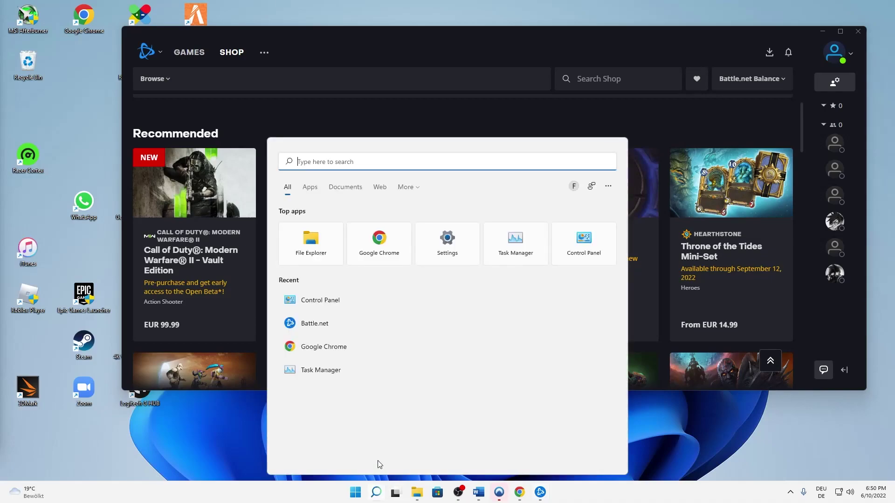
pyautogui.write('sys')
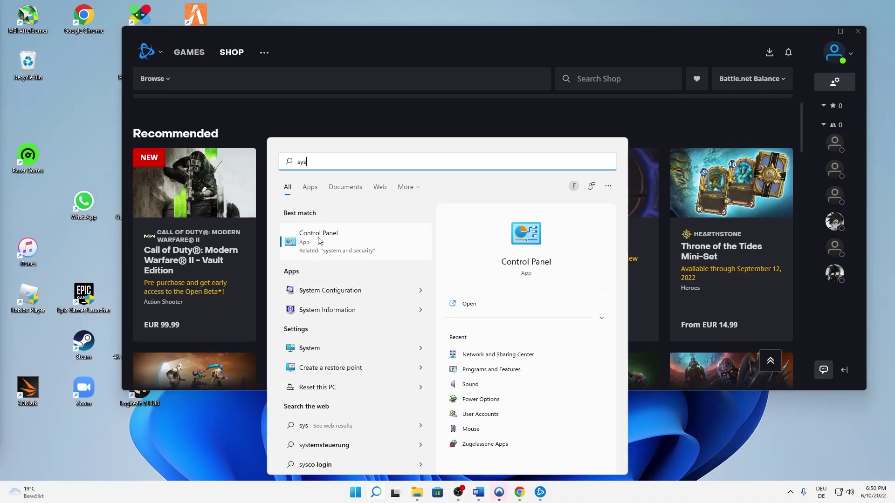
# Open Control Panel and go through Network and Internet to Network and Sharing Center
pyautogui.click(334, 252)
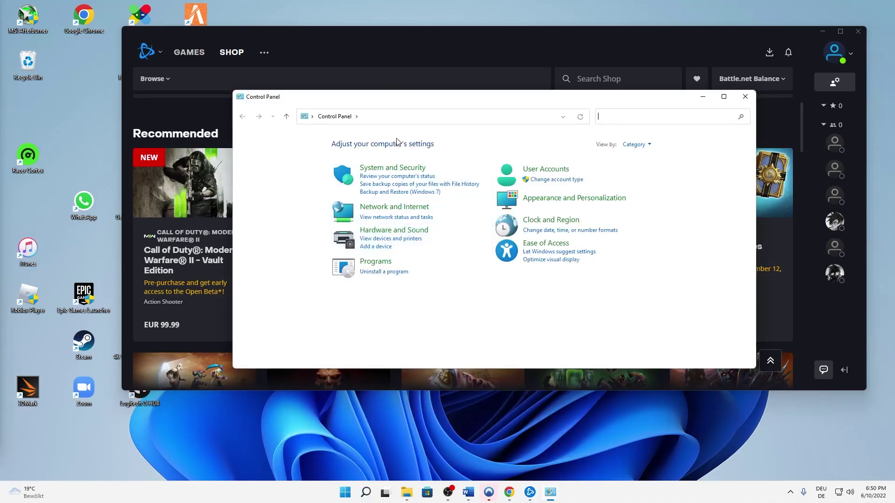
pyautogui.moveTo(403, 100); pyautogui.dragTo(411, 72)
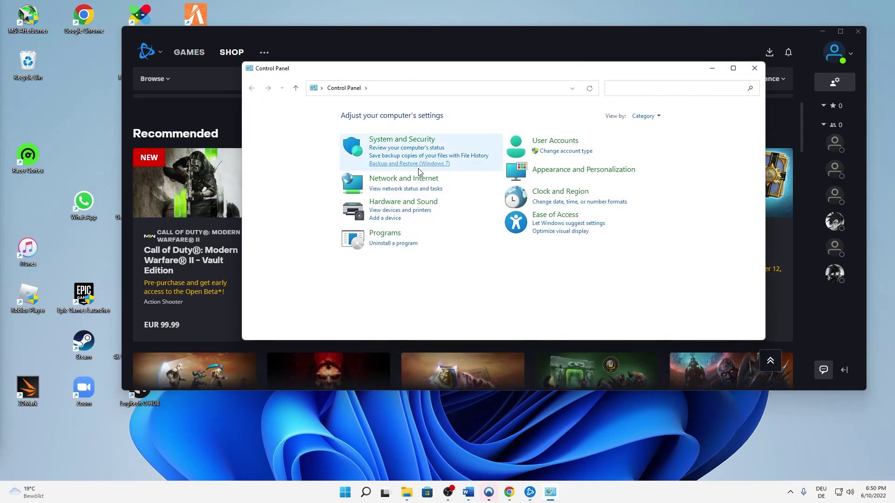
pyautogui.click(396, 181)
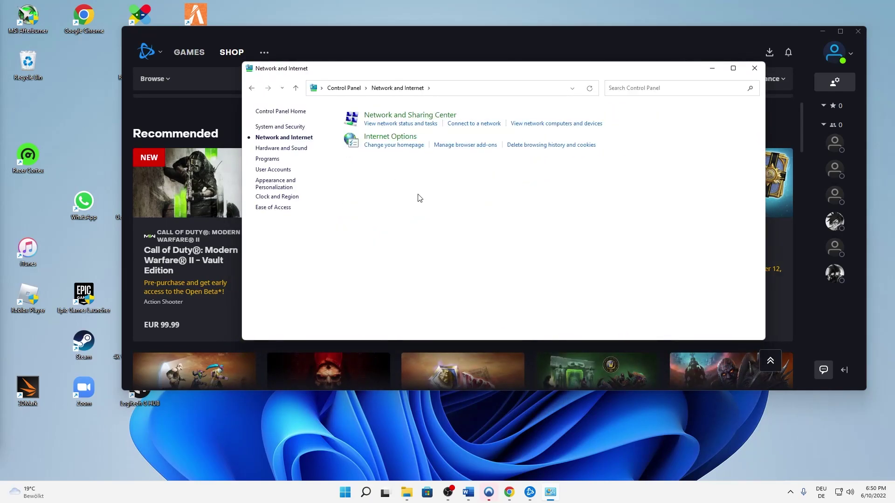
pyautogui.click(402, 116)
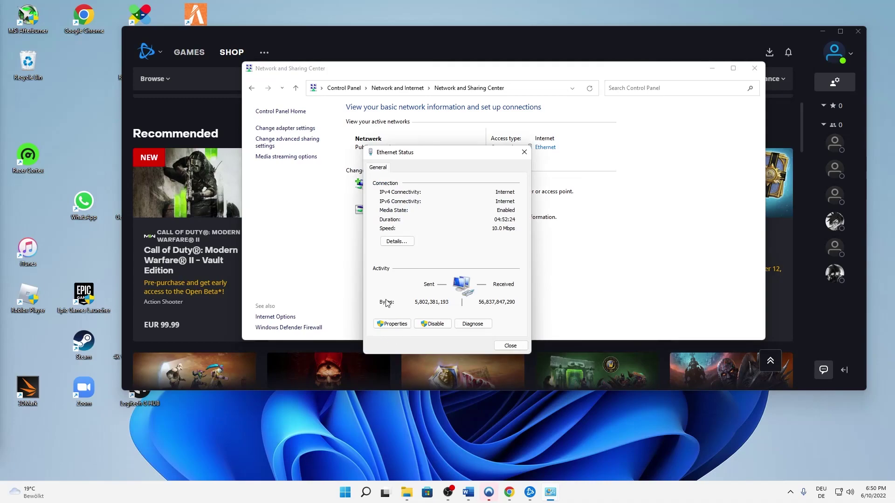
# Set the Ethernet adapter's advanced Receive Buffers property to 512
pyautogui.moveTo(441, 147); pyautogui.dragTo(499, 105)
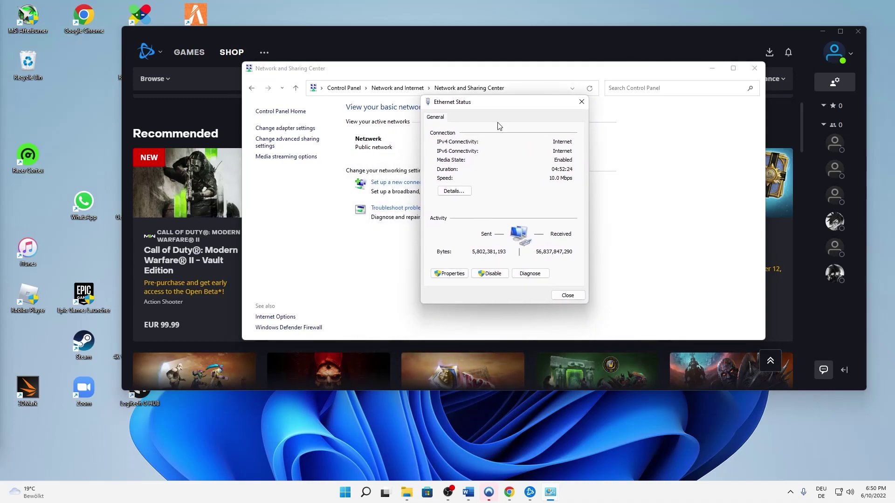
pyautogui.click(451, 274)
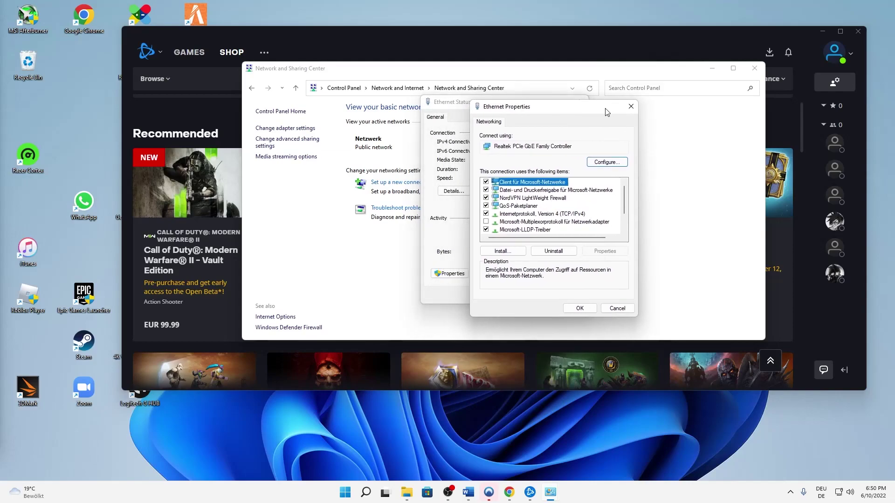
pyautogui.moveTo(563, 111); pyautogui.dragTo(605, 109)
pyautogui.click(607, 162)
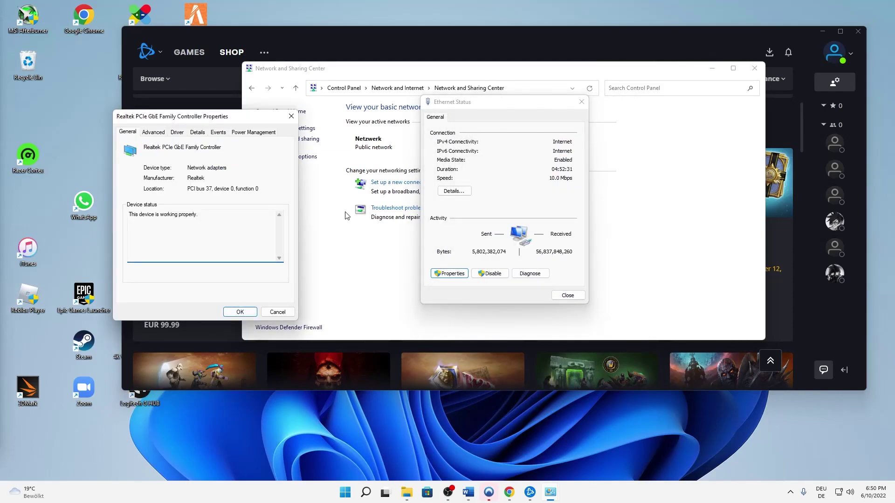
pyautogui.moveTo(172, 117); pyautogui.dragTo(225, 98)
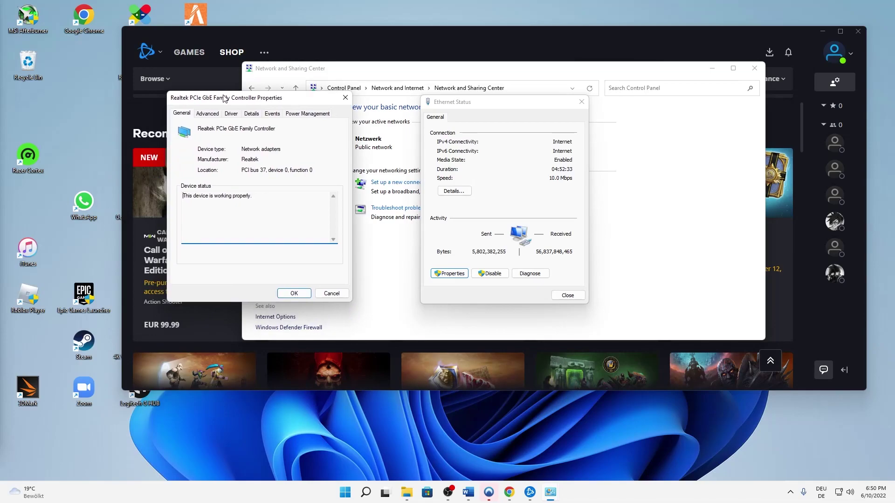
pyautogui.click(208, 114)
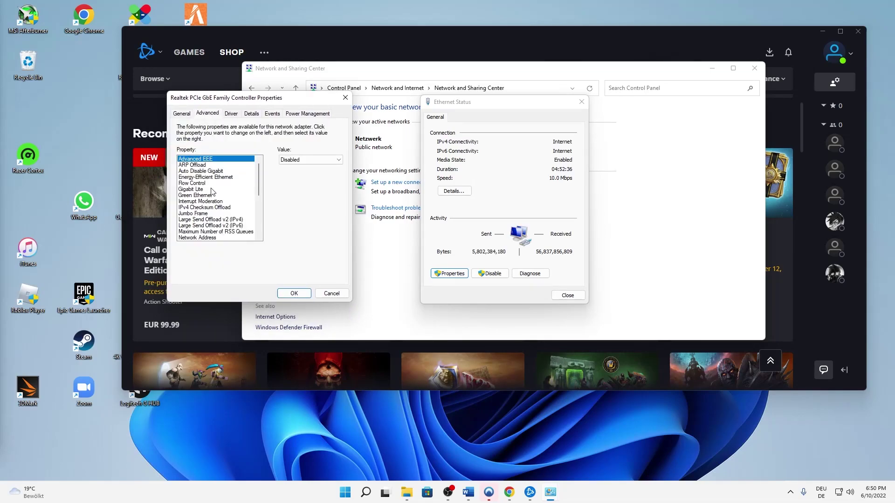
pyautogui.scroll(-1, 216, 198)
pyautogui.scroll(-1, 215, 195)
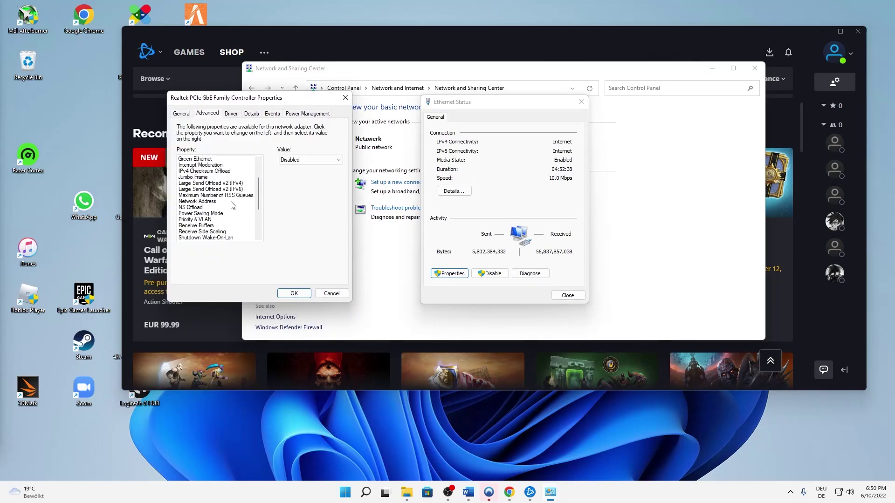
pyautogui.scroll(-1, 228, 217)
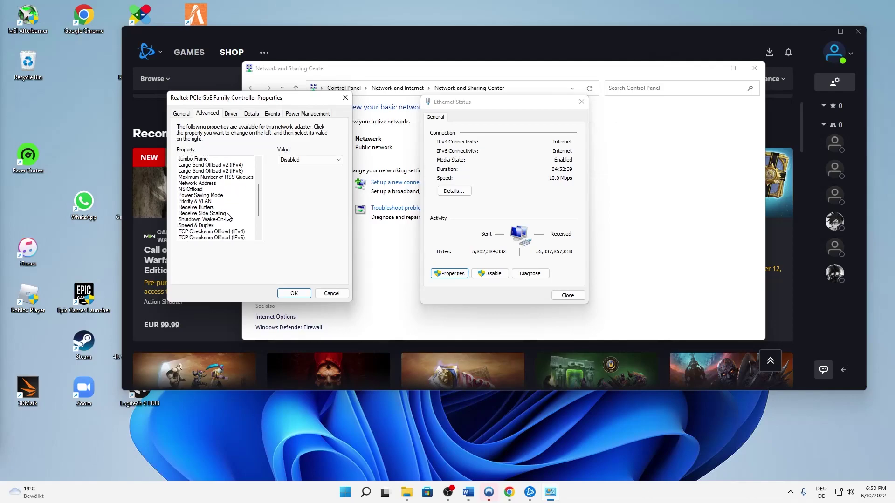
pyautogui.click(196, 208)
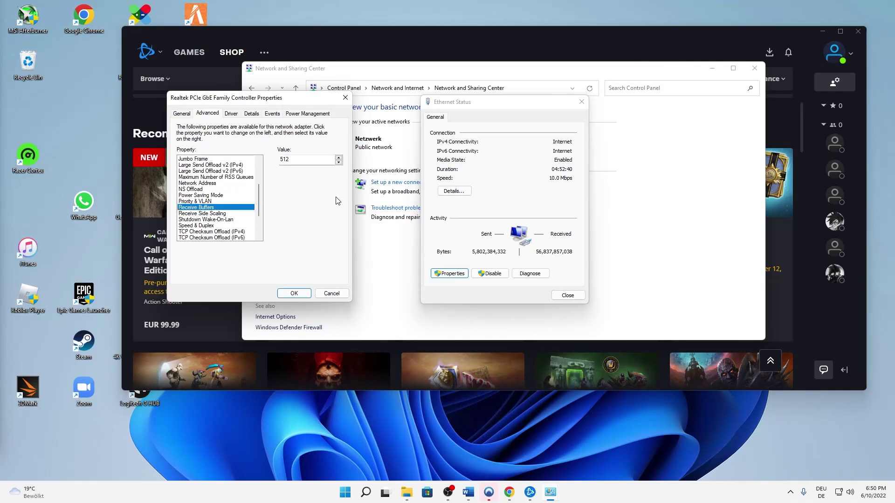
pyautogui.doubleClick(287, 160)
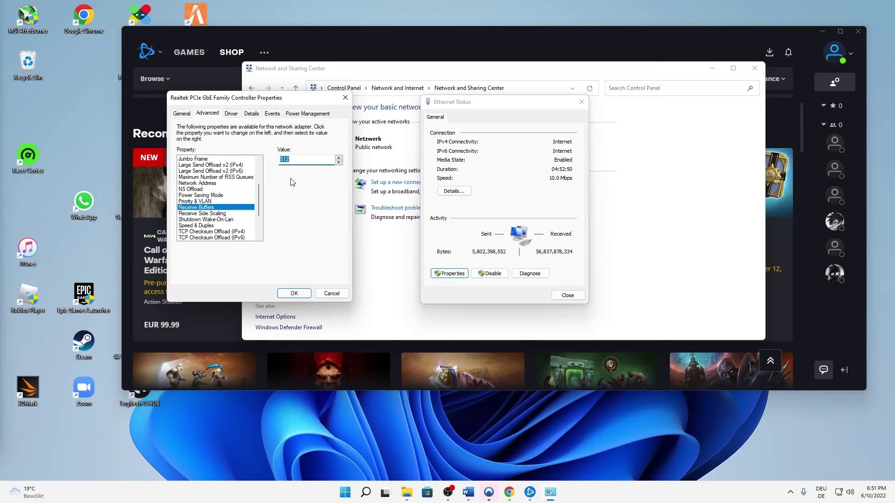
# Apply the adapter change and set the Ethernet IPv4 DNS servers to 8.8.8.8 and 8.8.4.4
pyautogui.click(295, 293)
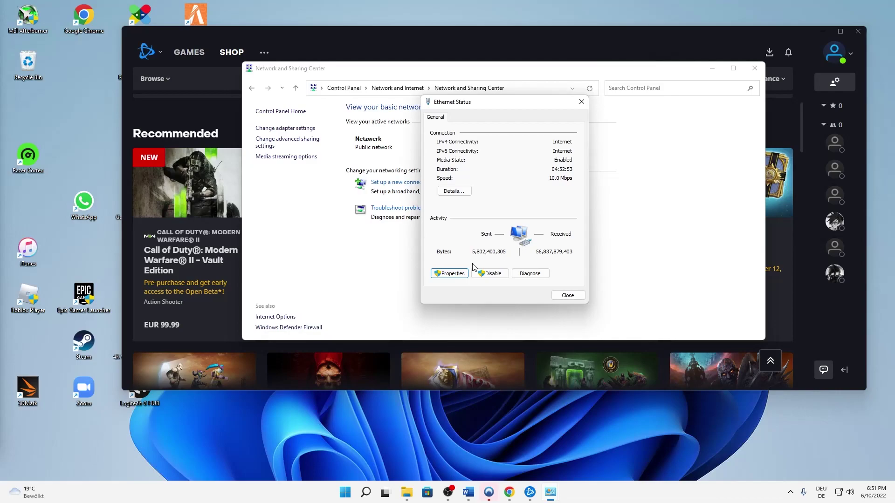
pyautogui.click(449, 276)
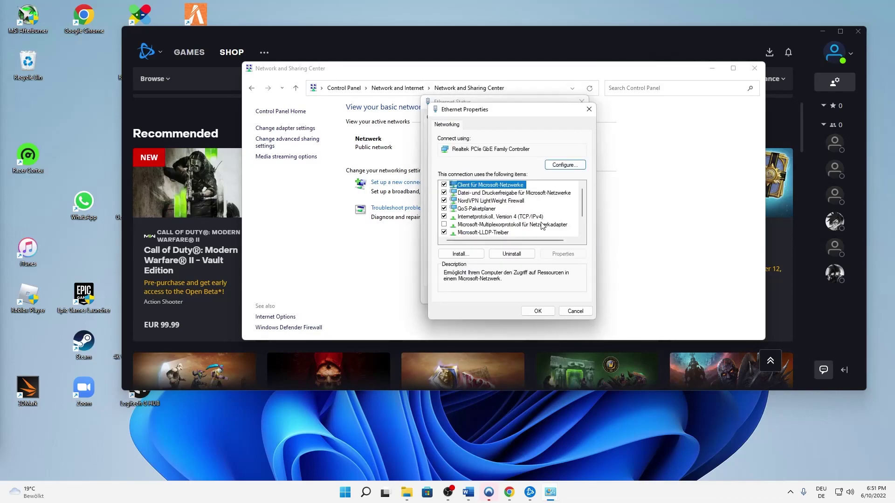
pyautogui.click(473, 217)
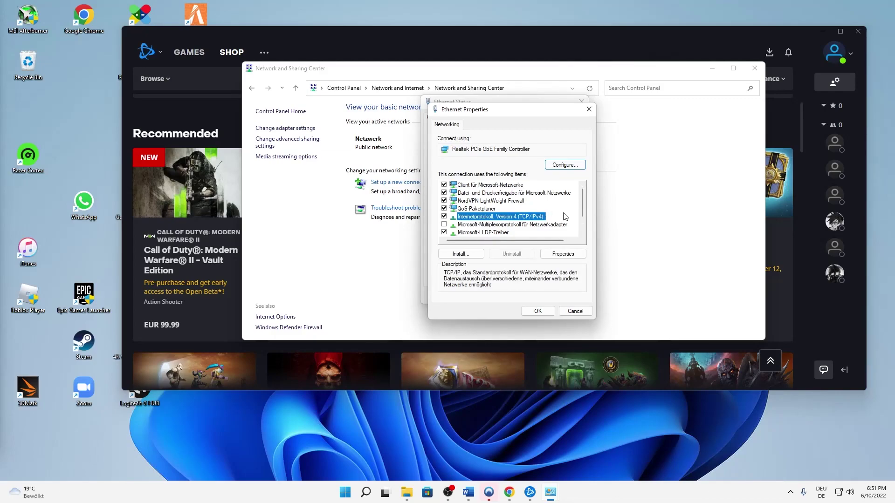
pyautogui.click(559, 256)
pyautogui.moveTo(526, 149); pyautogui.dragTo(589, 92)
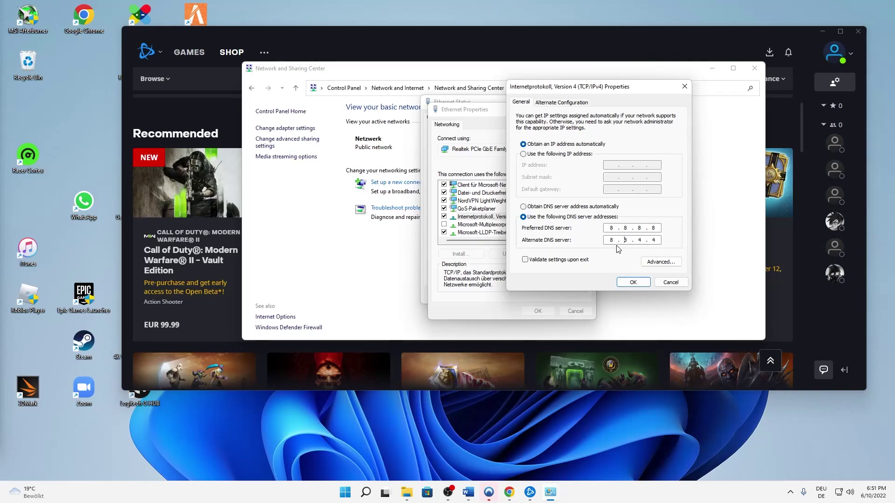
pyautogui.click(633, 282)
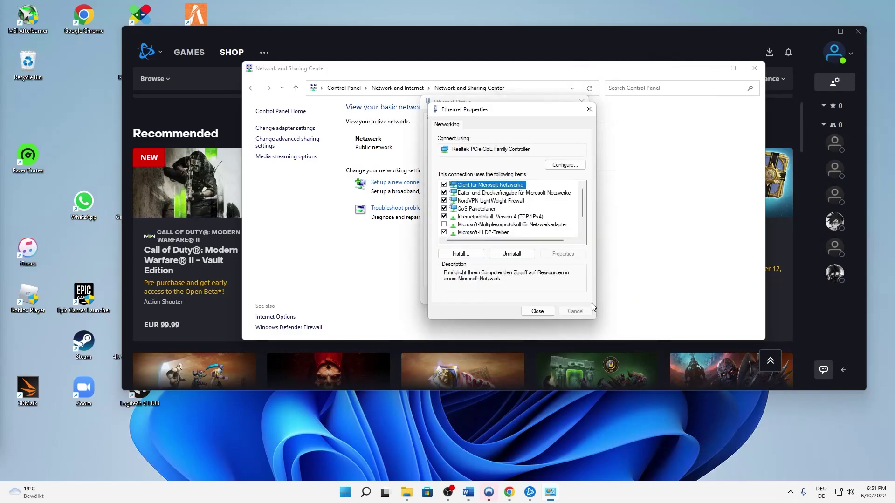
pyautogui.click(538, 312)
# Close the network windows and show the Call of Duty: Warzone page in Battle.net's games library
pyautogui.click(565, 296)
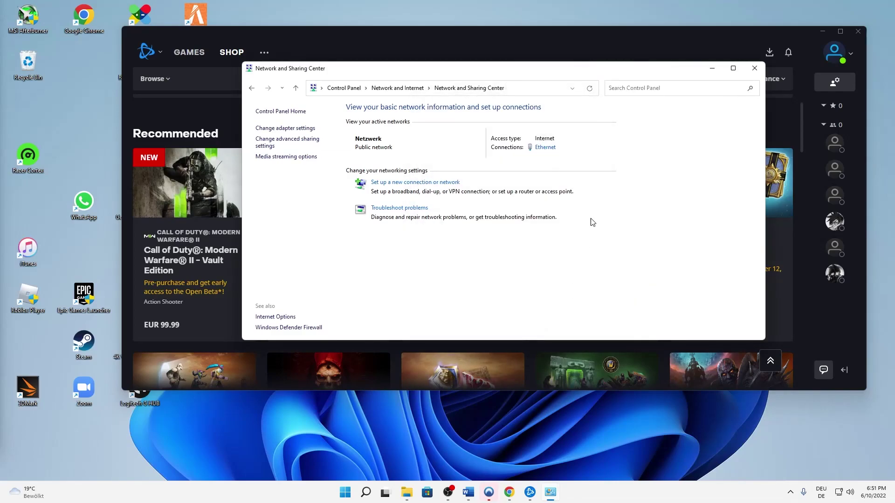
pyautogui.click(755, 68)
pyautogui.click(188, 52)
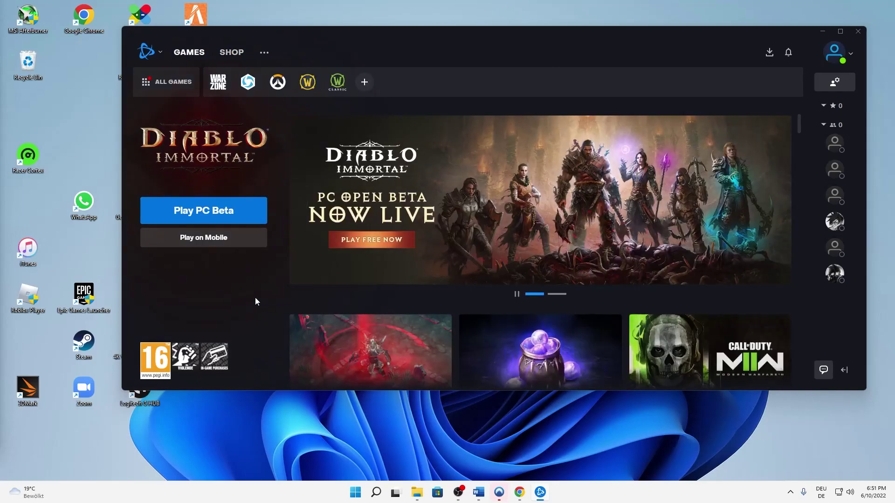
pyautogui.click(218, 82)
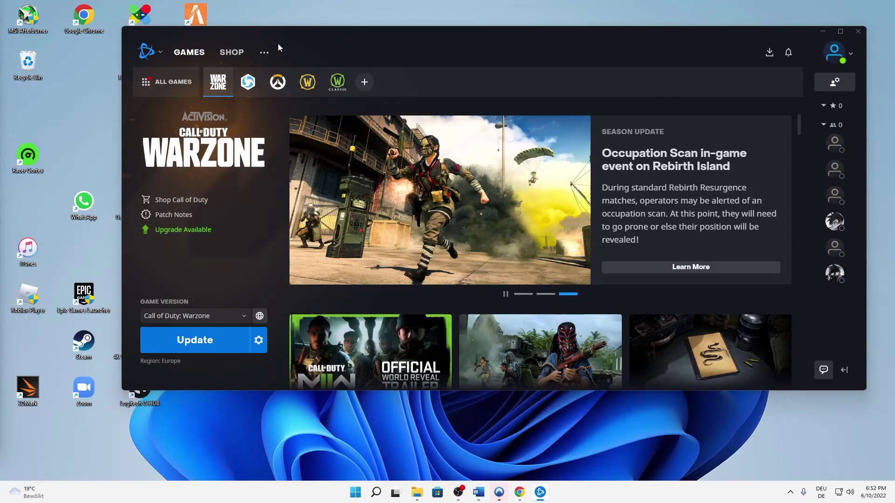
pyautogui.moveTo(278, 43)
pyautogui.mouseDown()
pyautogui.moveTo(156, 21)
pyautogui.moveTo(163, 9)
pyautogui.mouseUp()
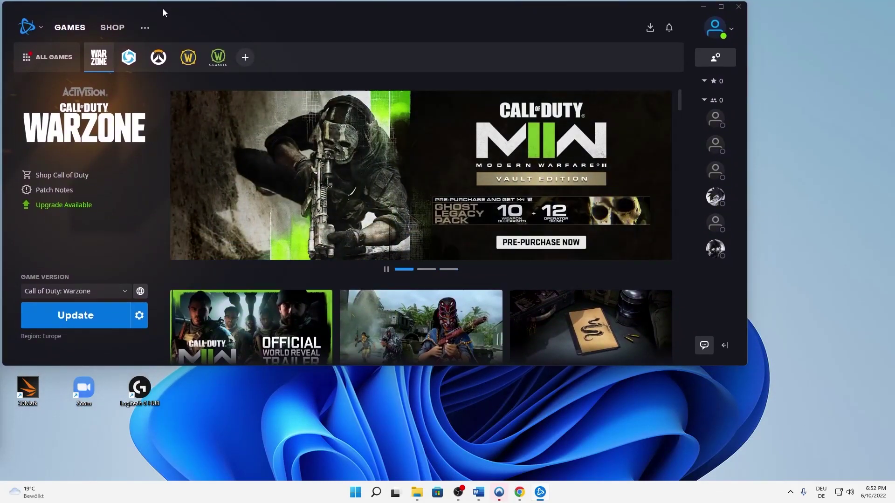